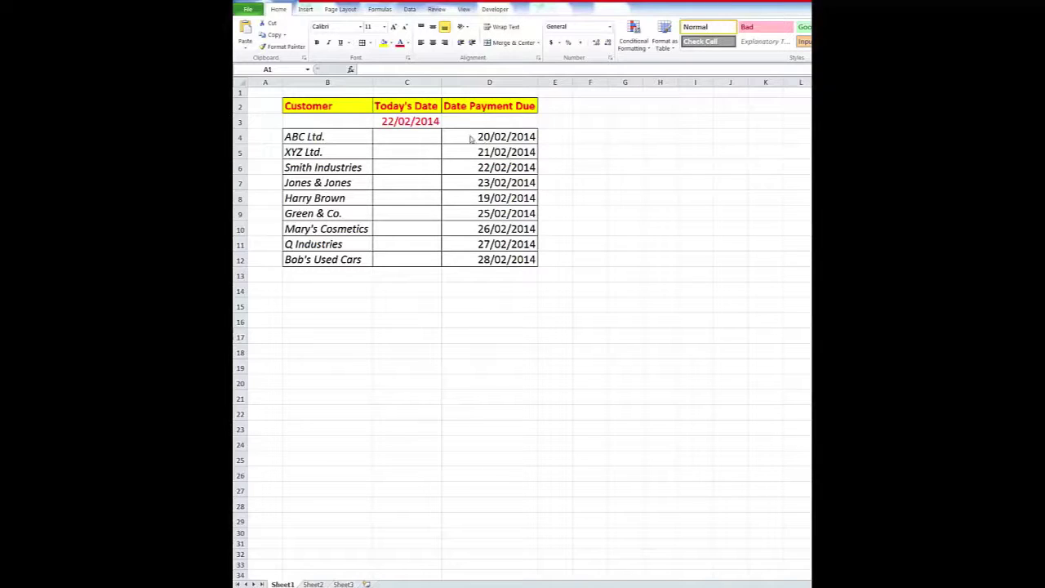
# Step: Enter =IF(D4<$C$3,"Overdue","") in cell C4 to flag a payment due before today's date
pyautogui.click(419, 123)
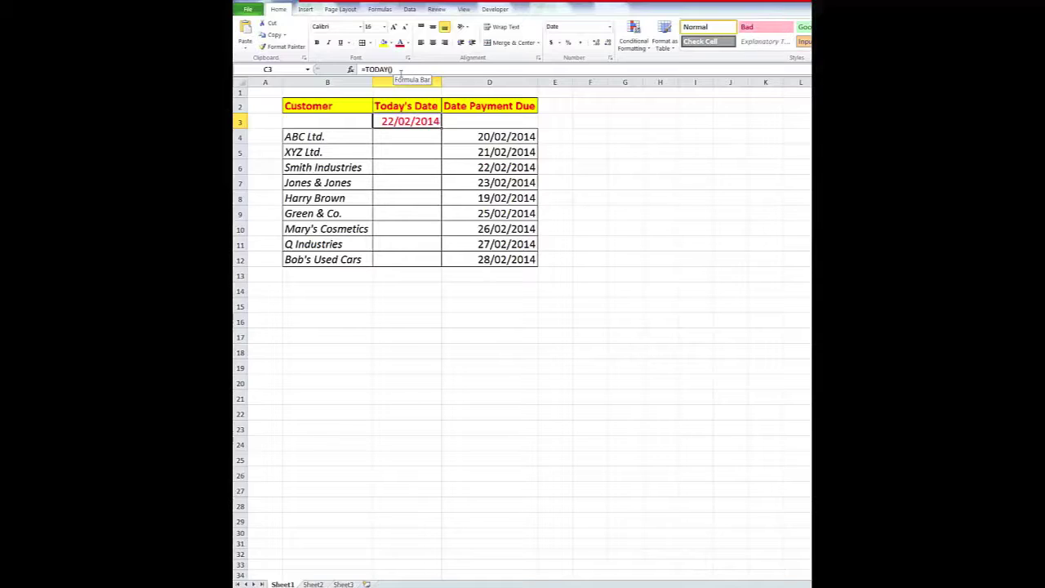
pyautogui.click(403, 143)
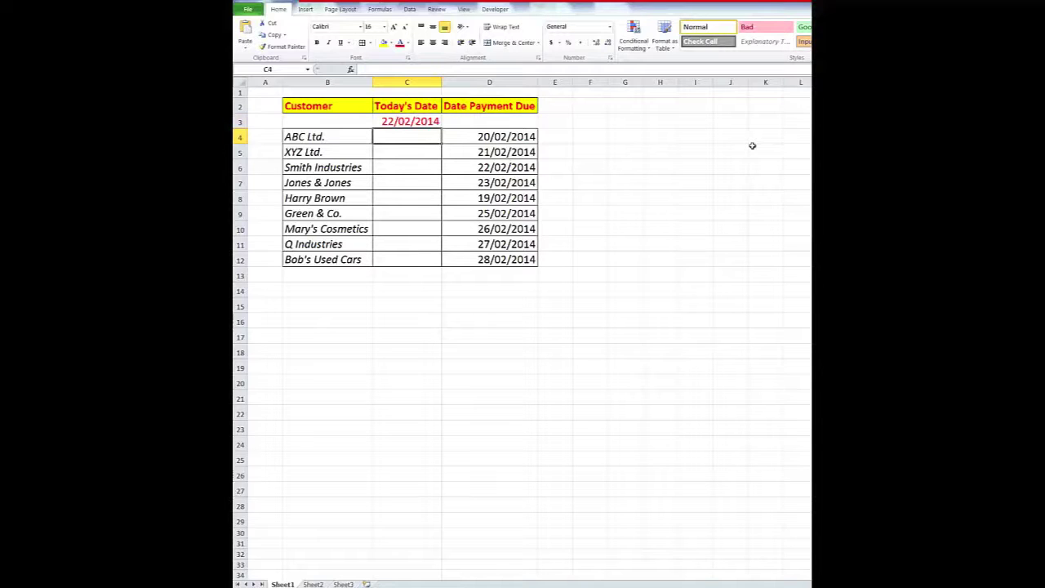
pyautogui.write('=')
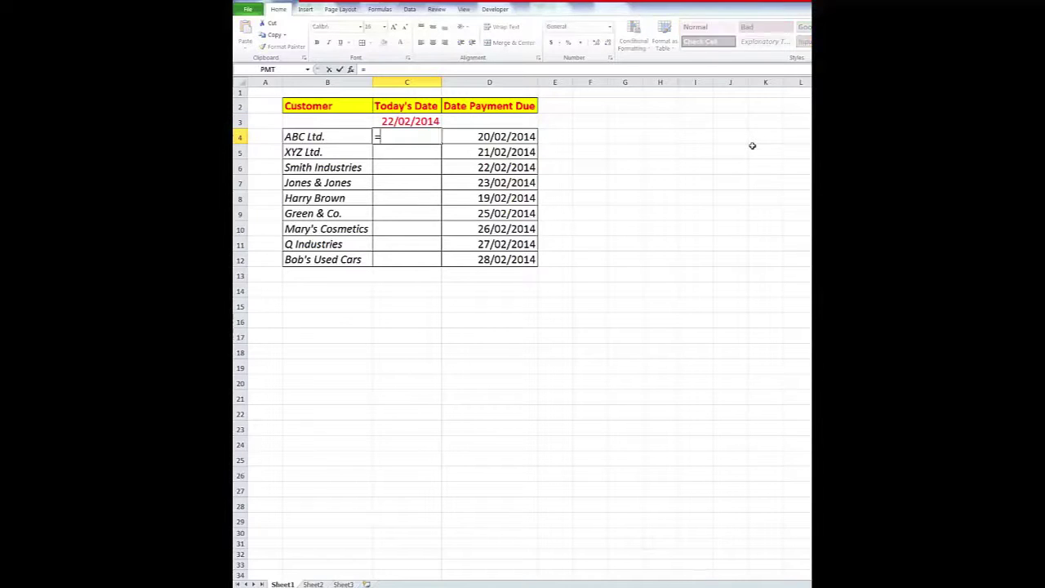
pyautogui.write('if(')
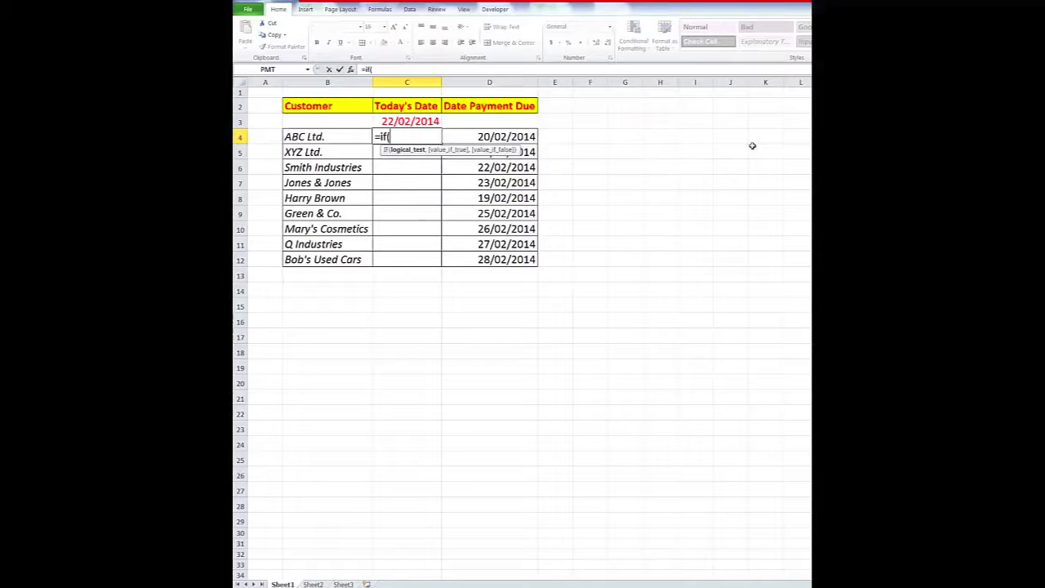
pyautogui.write('d4<c')
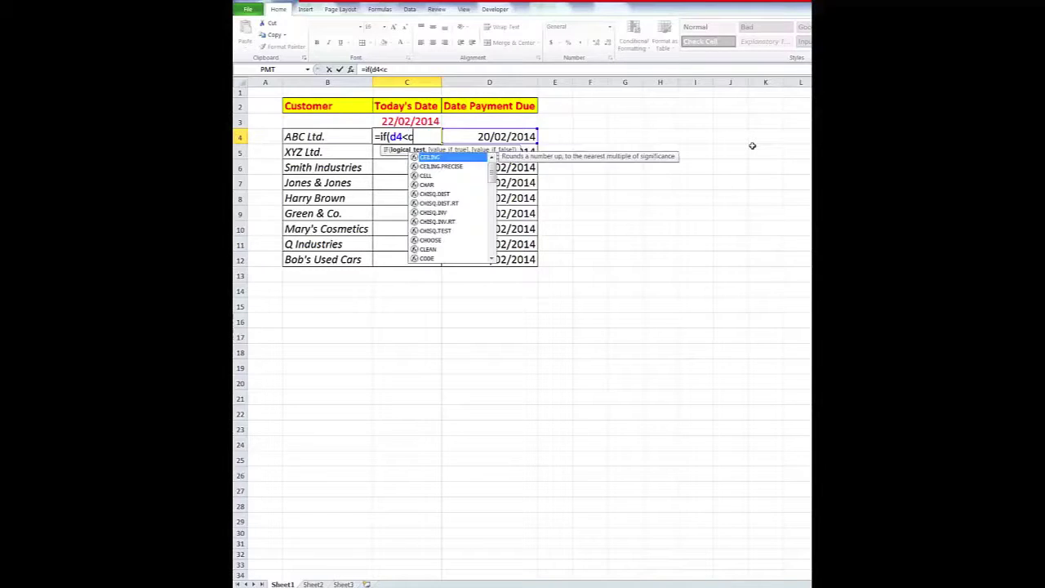
pyautogui.press('BackSpace')
pyautogui.write('$')
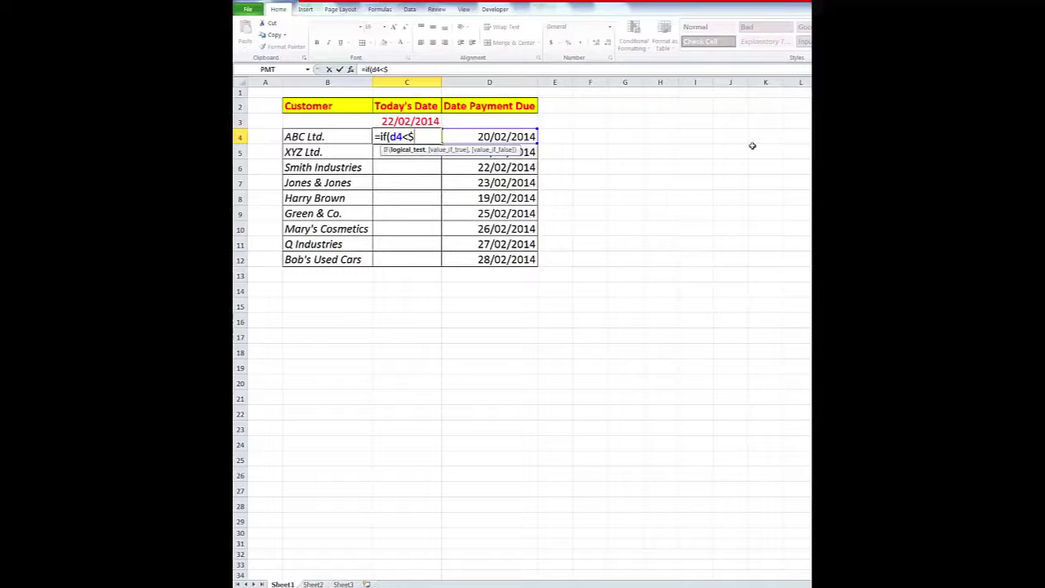
pyautogui.write('c$3,')
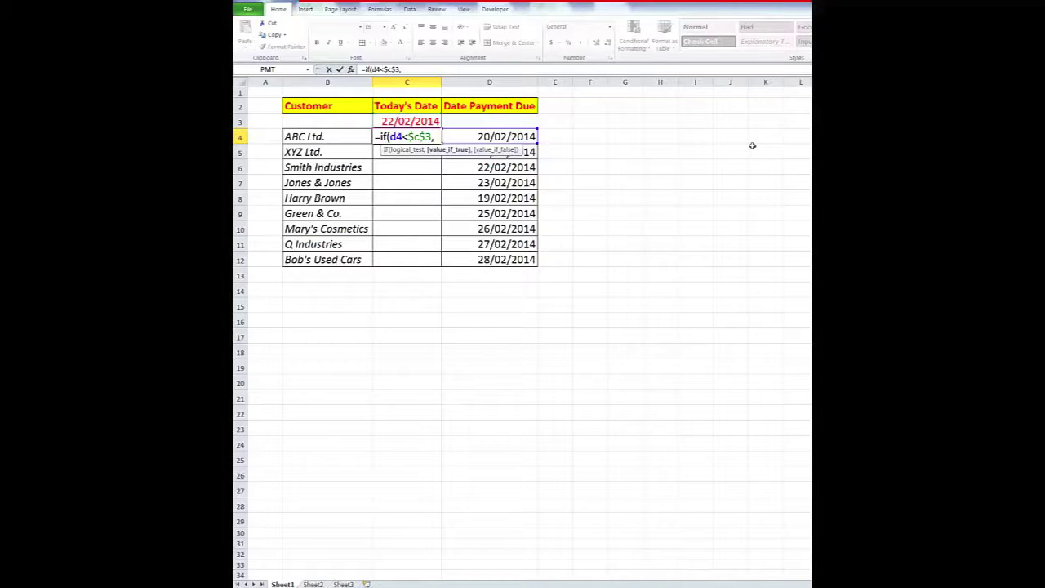
pyautogui.write('"Ov')
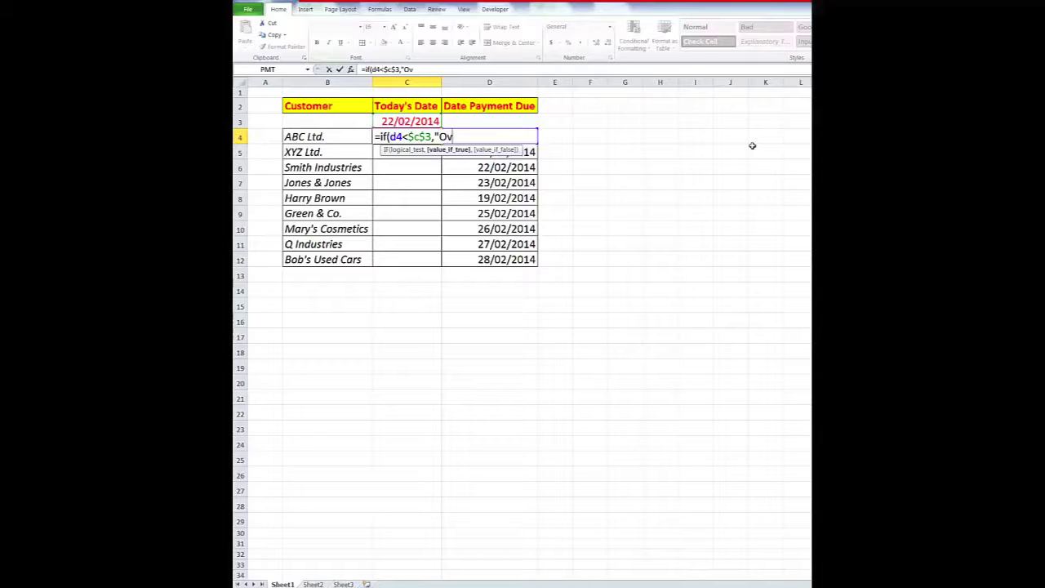
pyautogui.write('erdue",""')
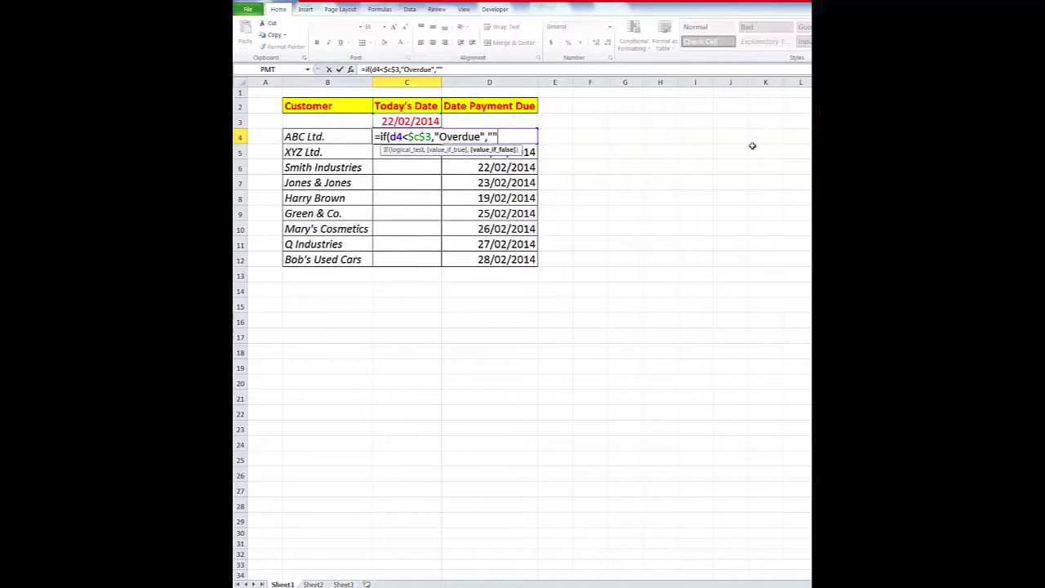
pyautogui.write(')')
pyautogui.press('Return')
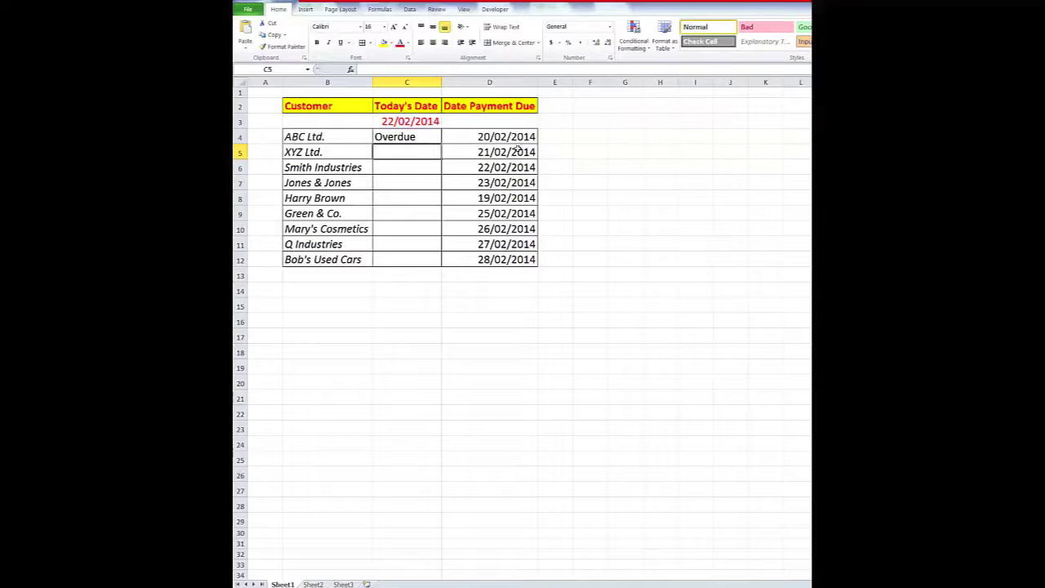
# Step: Fill the overdue formula in C4 down through C12 for all the customers
pyautogui.click(405, 139)
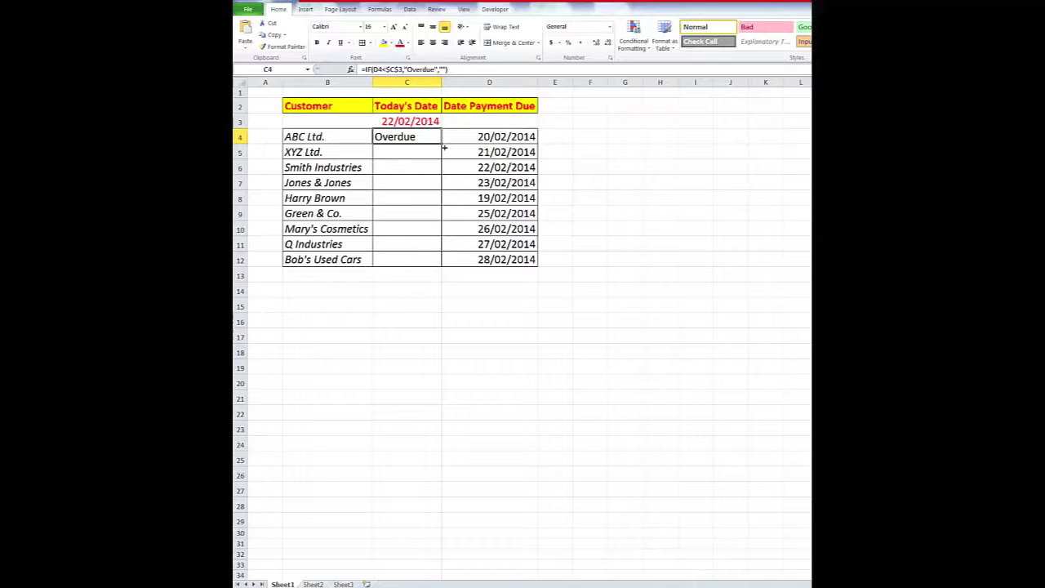
pyautogui.doubleClick(444, 147)
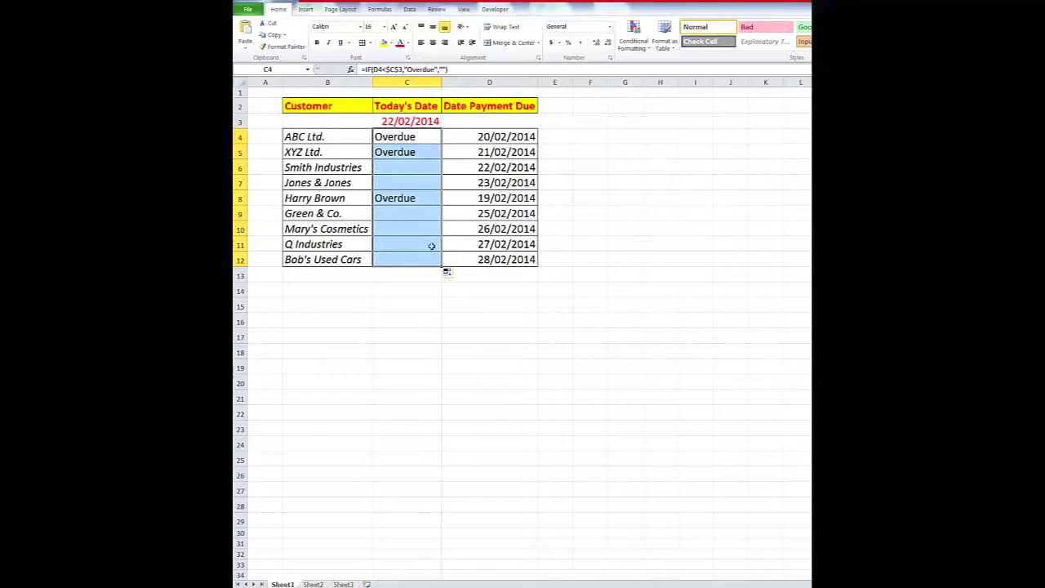
# Step: Start a new formula-based conditional formatting rule for cell D4 with the formula =D4<$C$3
pyautogui.click(456, 141)
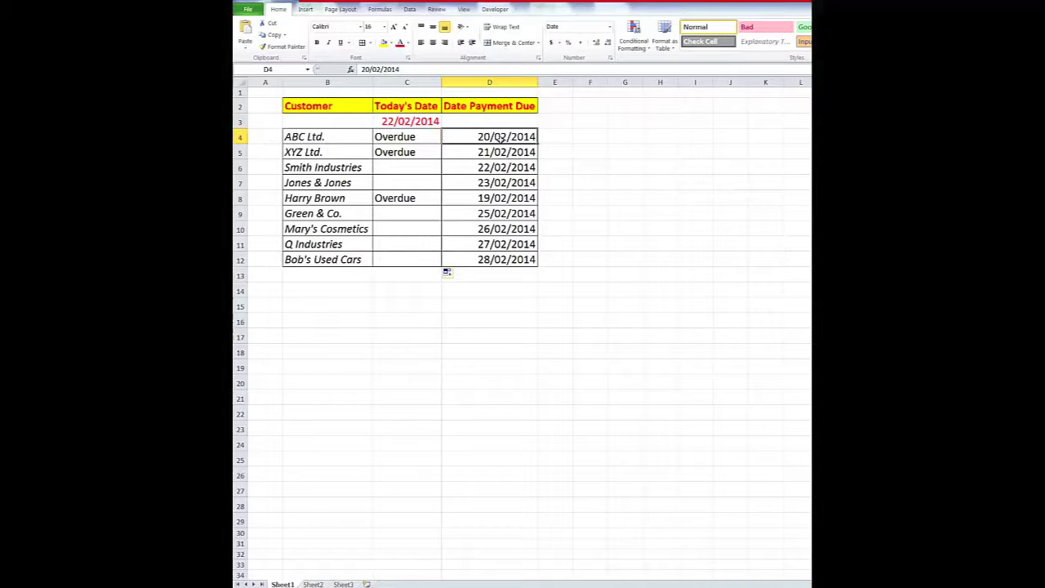
pyautogui.click(634, 40)
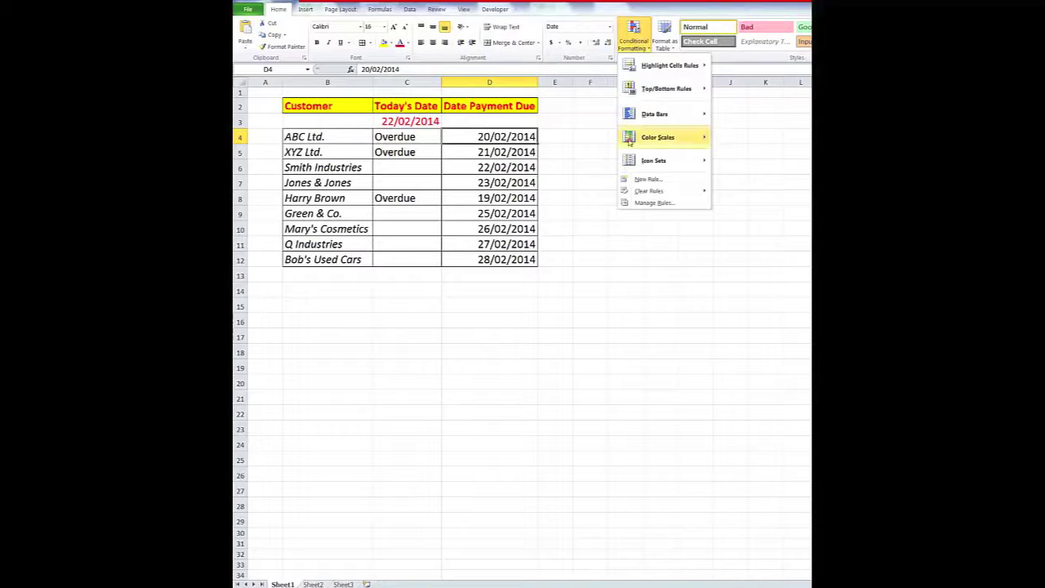
pyautogui.click(646, 180)
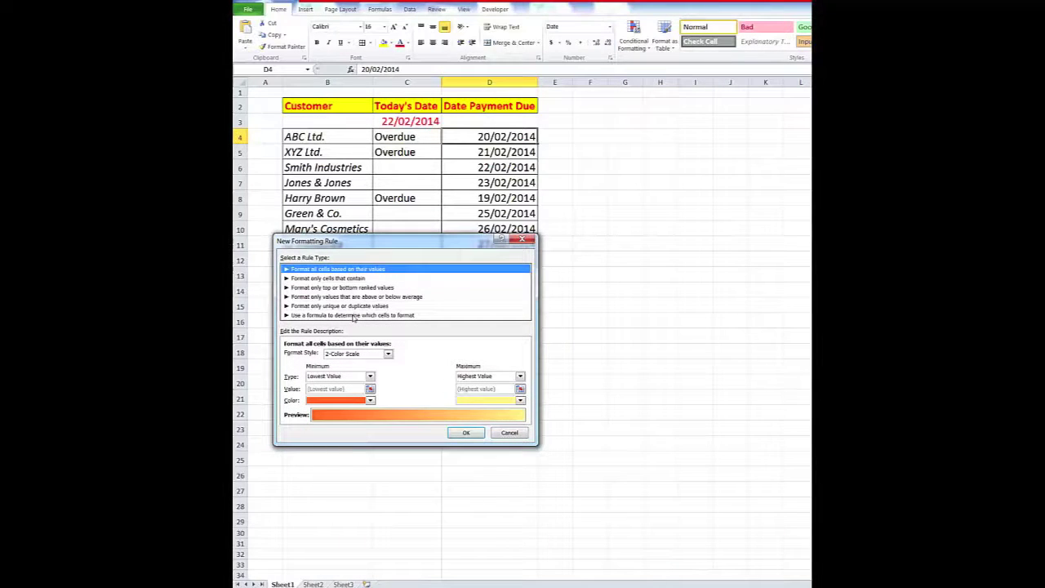
pyautogui.click(354, 315)
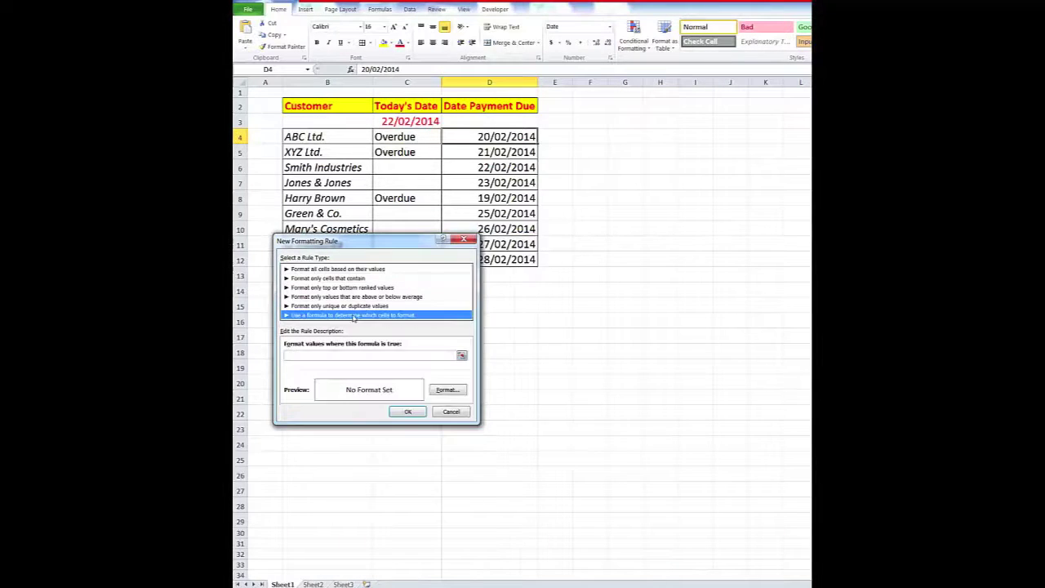
pyautogui.click(314, 357)
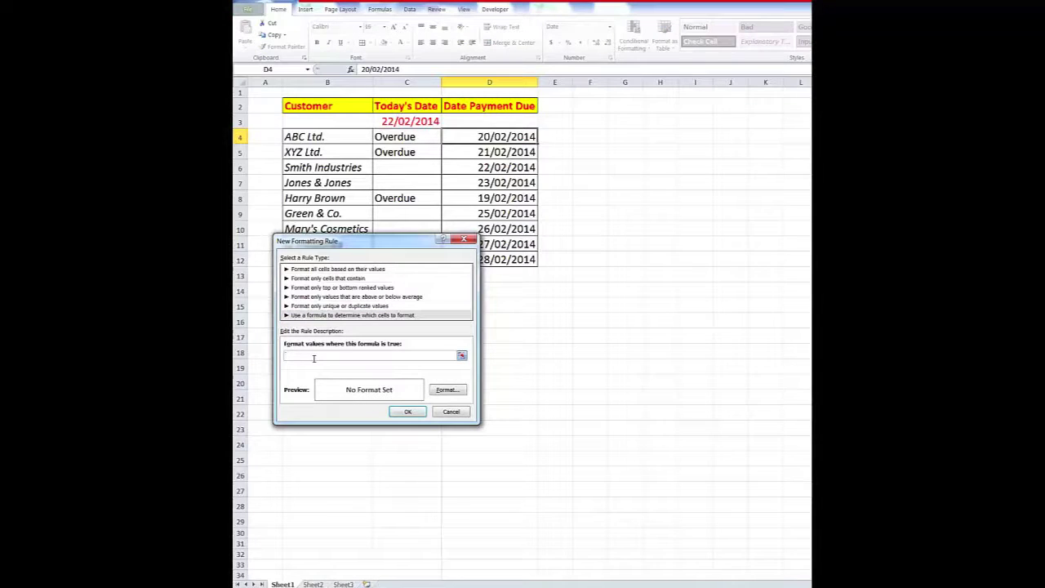
pyautogui.write('=d4')
pyautogui.write('<$c$3')
# Step: Give the rule a yellow background fill and apply it to cell D4
pyautogui.click(448, 390)
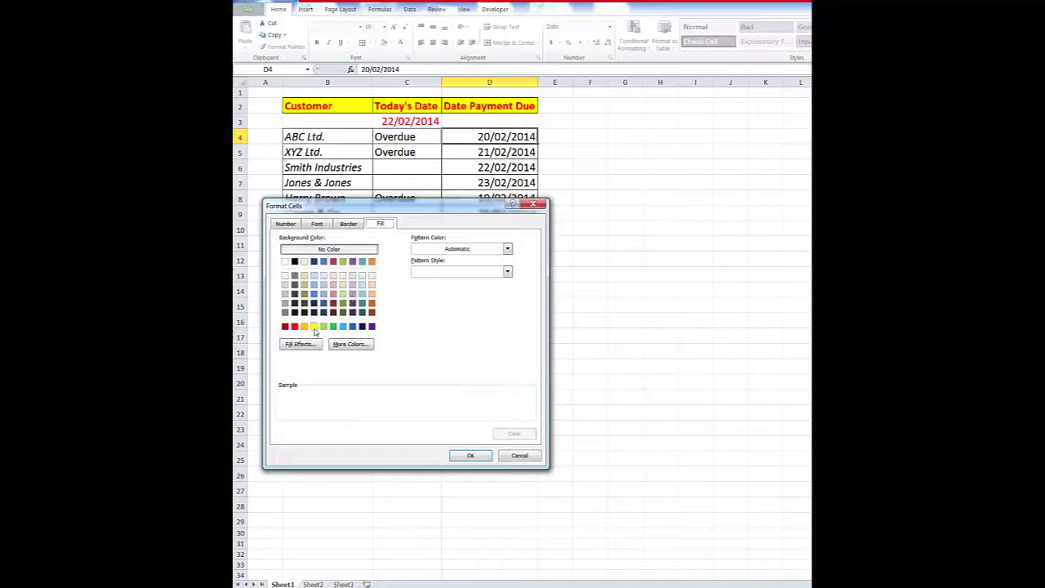
pyautogui.click(314, 326)
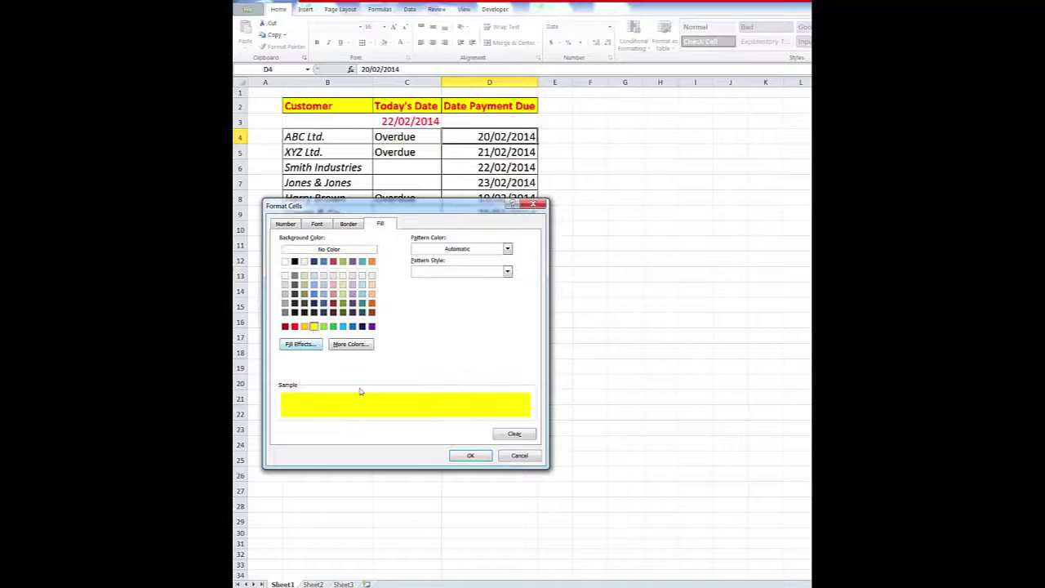
pyautogui.click(474, 456)
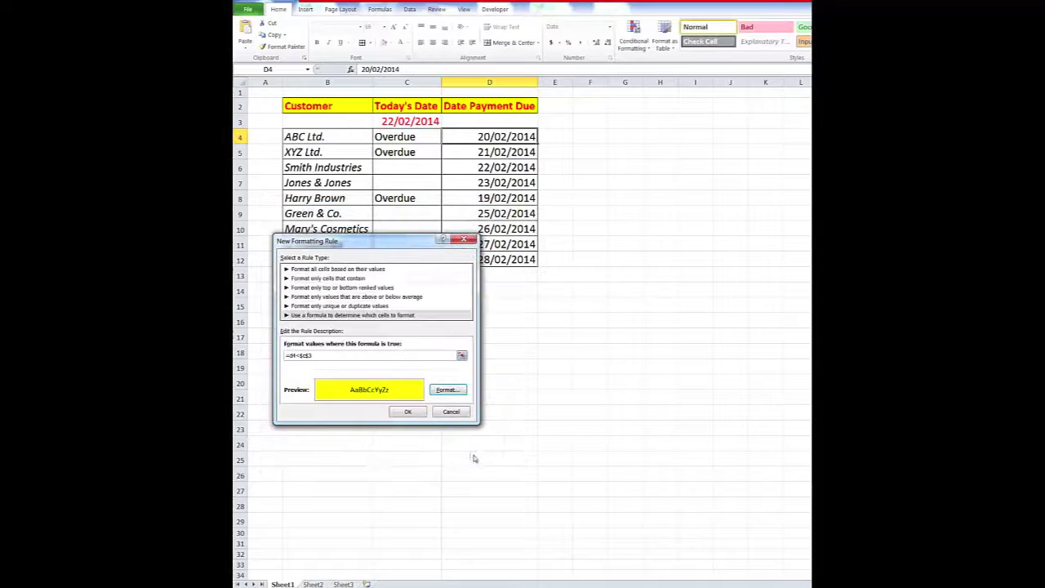
pyautogui.click(408, 413)
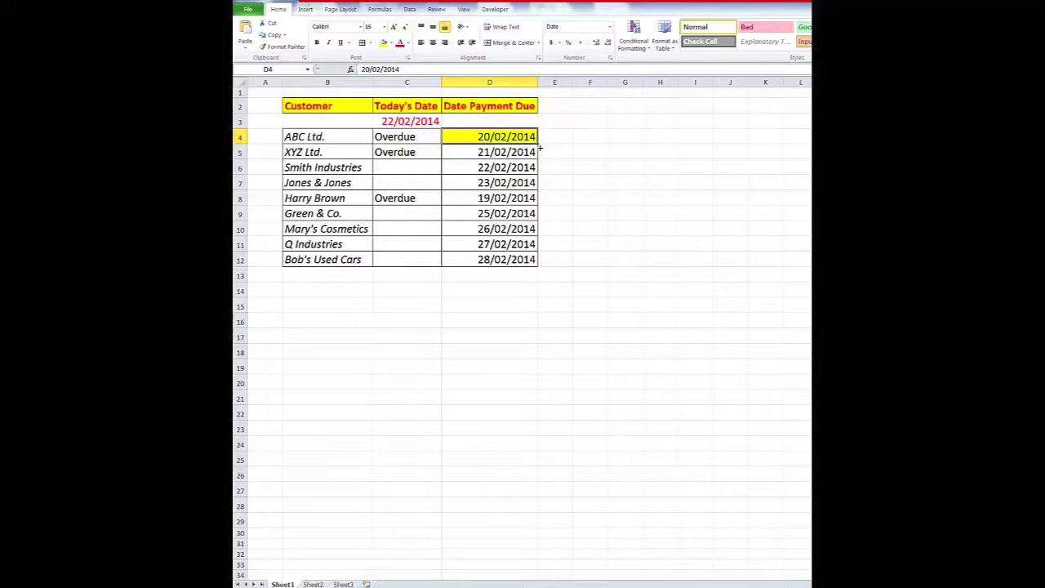
# Step: Fill D4 down through D12 to extend the conditional formatting along the payment due dates
pyautogui.moveTo(540, 147); pyautogui.dragTo(532, 272)
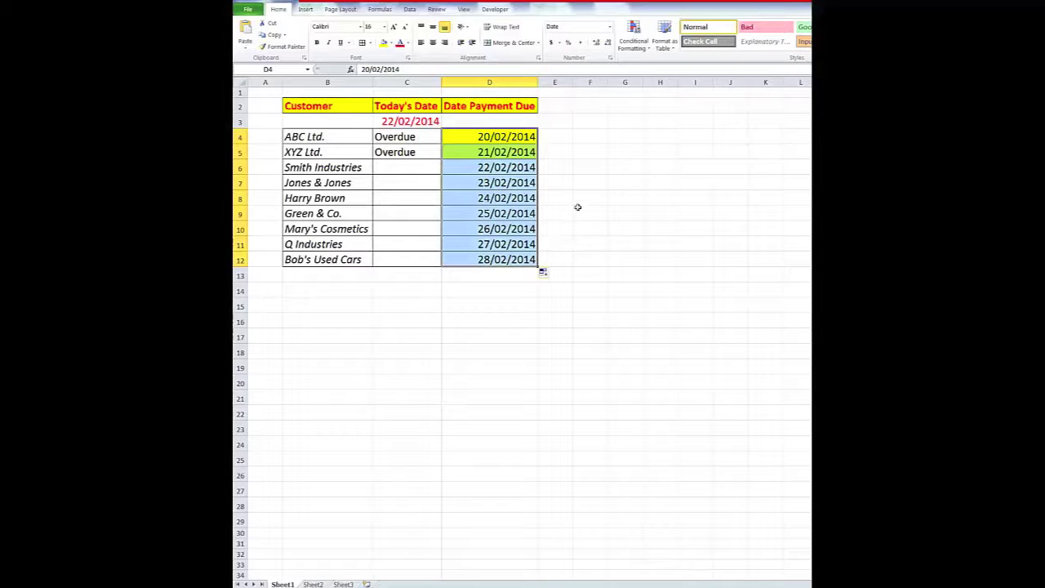
pyautogui.click(426, 285)
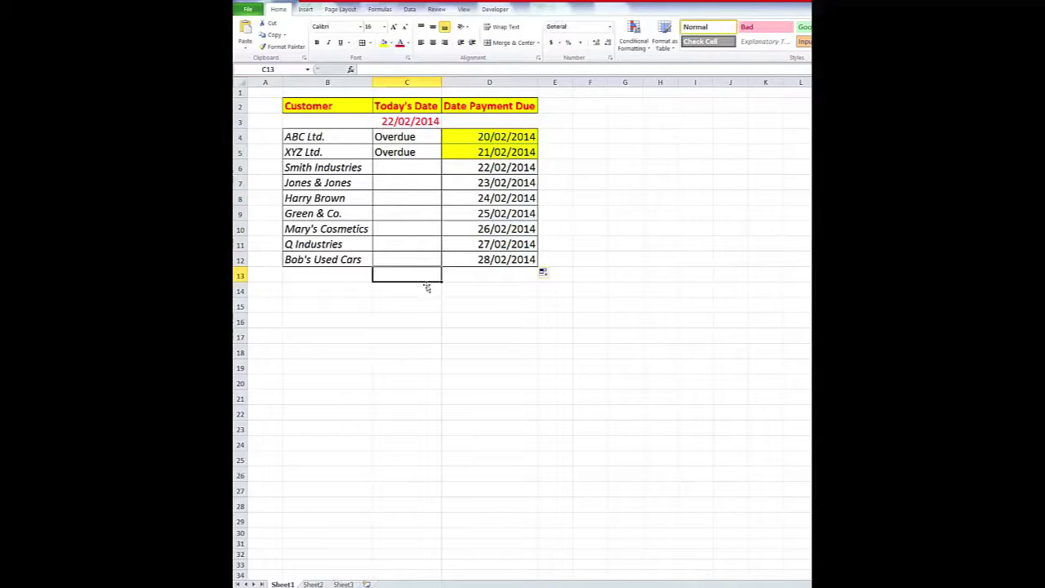
# Step: Change the payment due date for Green & Co. in D9 to 18/1/2014
pyautogui.click(500, 214)
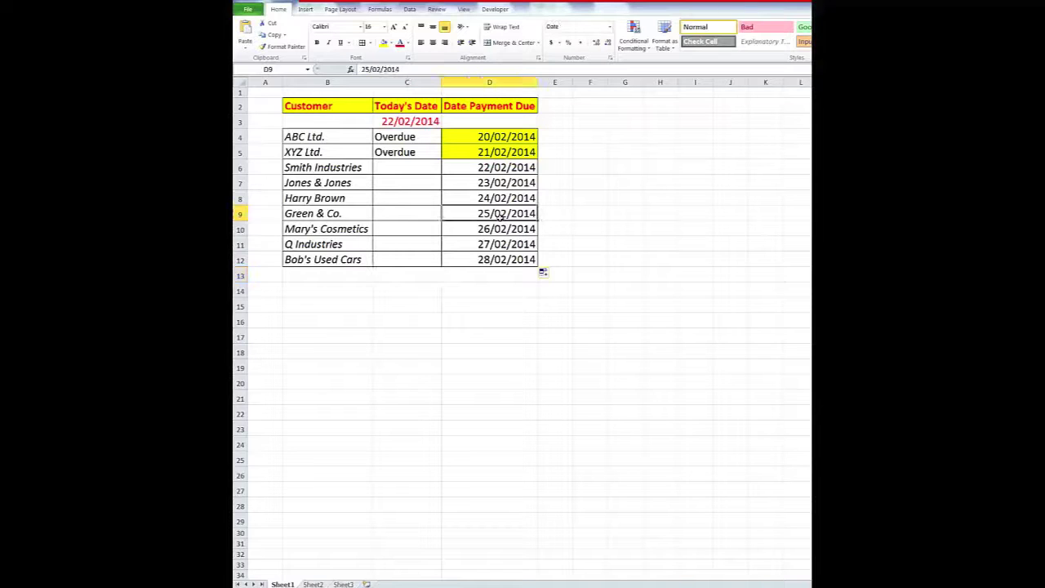
pyautogui.write('18')
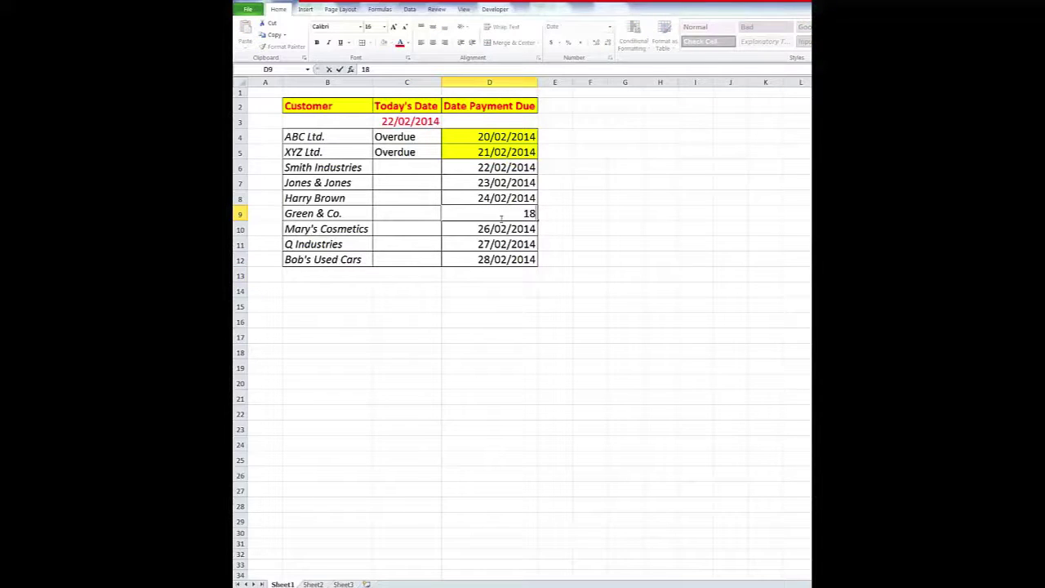
pyautogui.write('/1/2014')
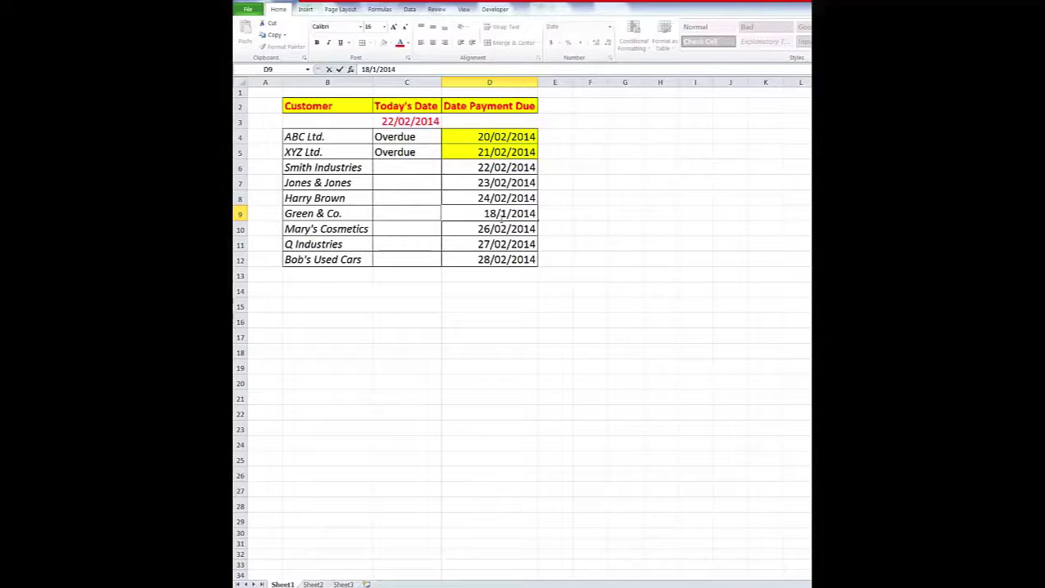
pyautogui.hotkey('ctrl', 'Return')
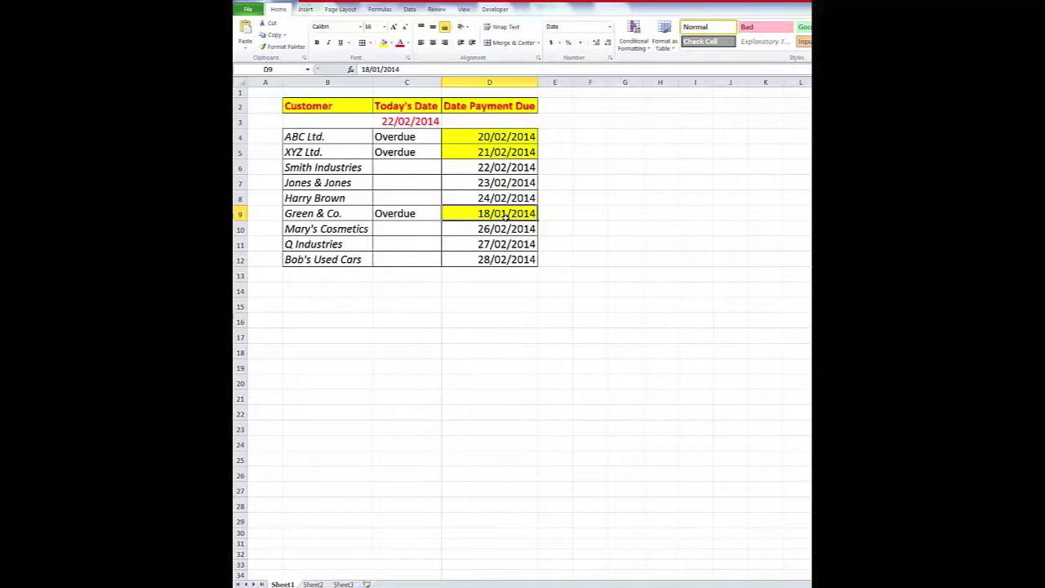
# Step: Review the formula and format of the conditional formatting rule on D9 without changing it
pyautogui.click(642, 40)
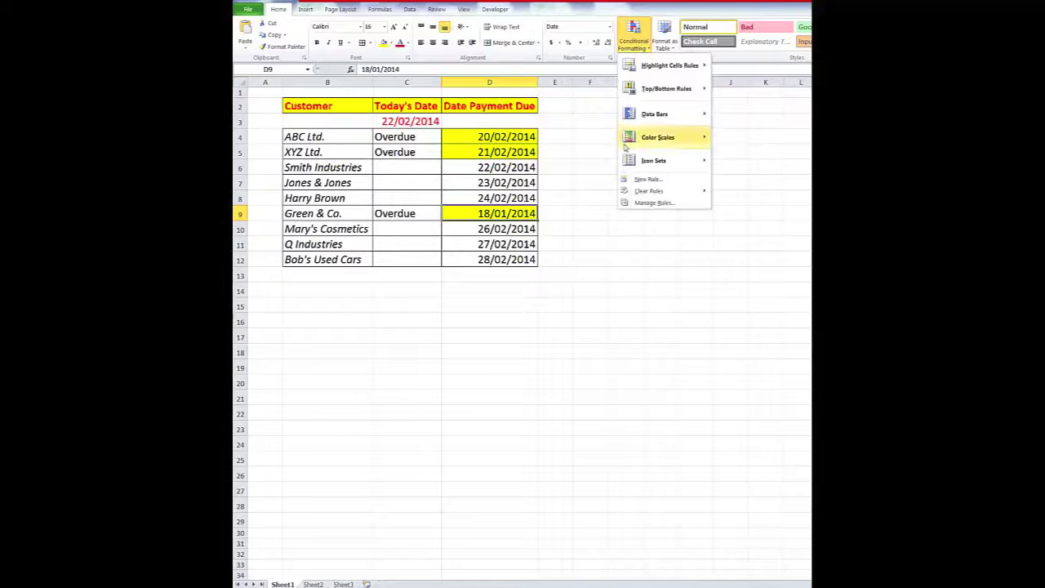
pyautogui.click(654, 202)
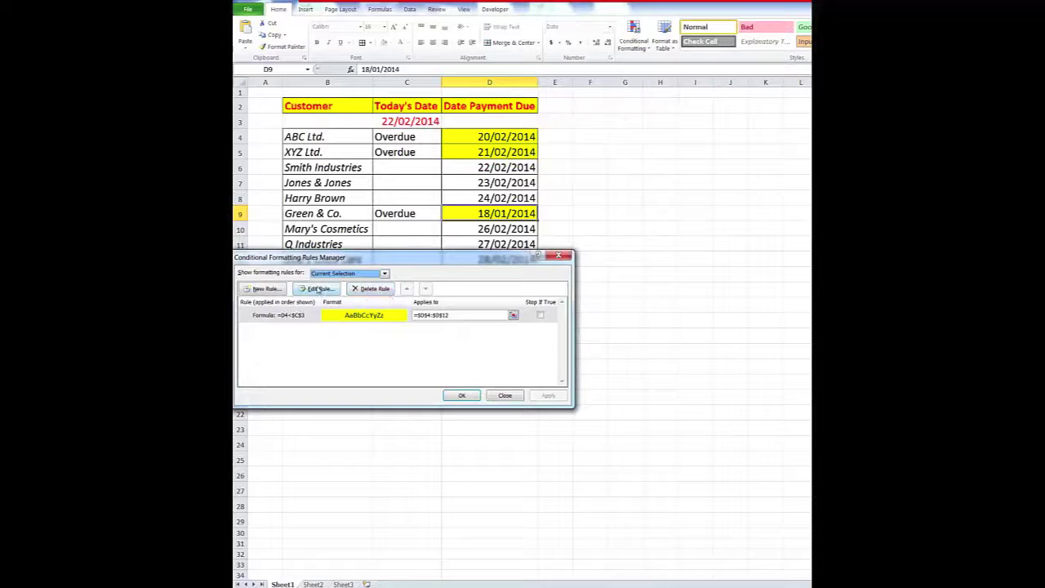
pyautogui.click(319, 289)
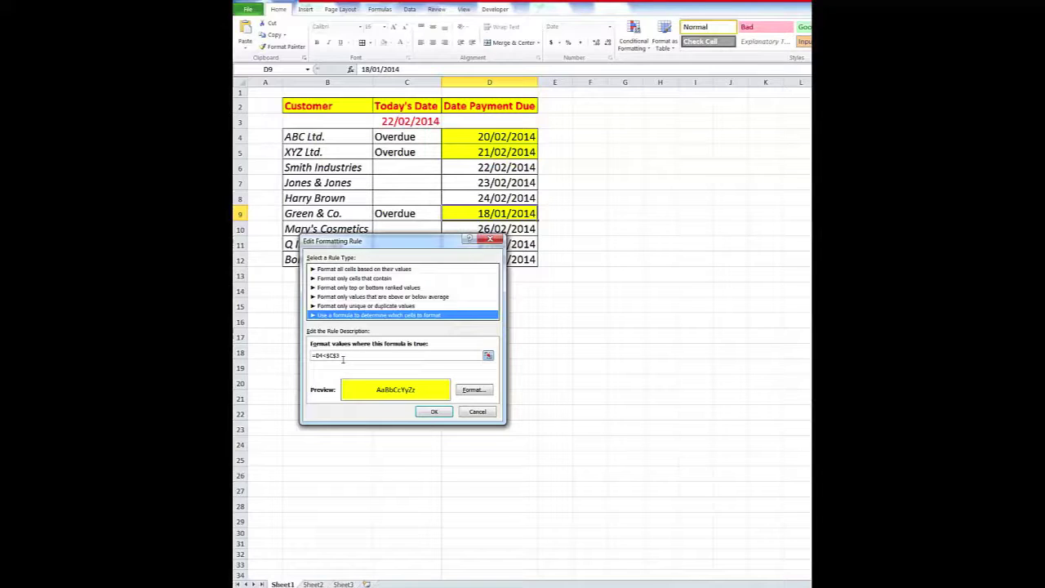
pyautogui.click(470, 415)
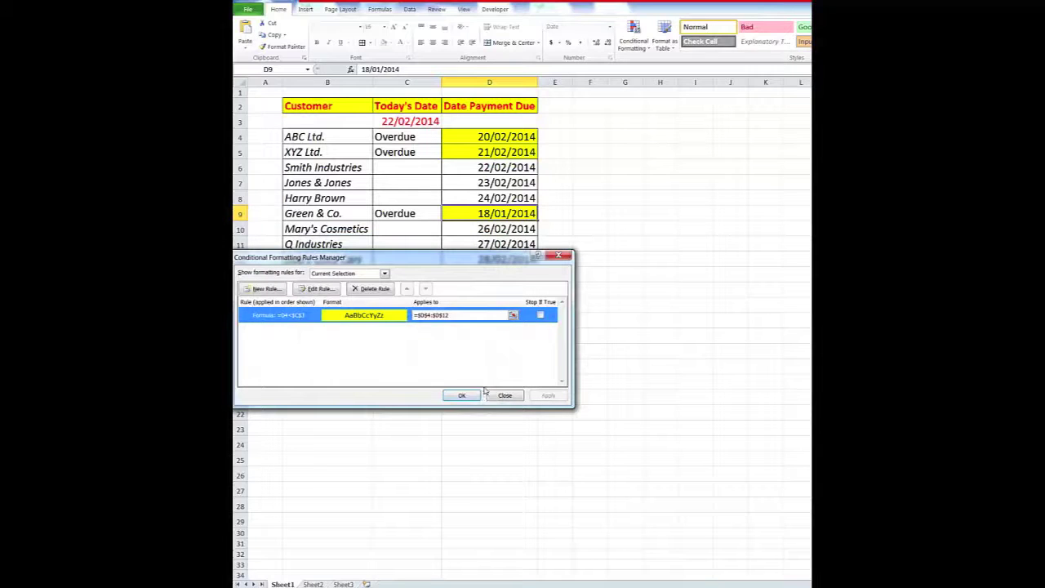
pyautogui.click(508, 396)
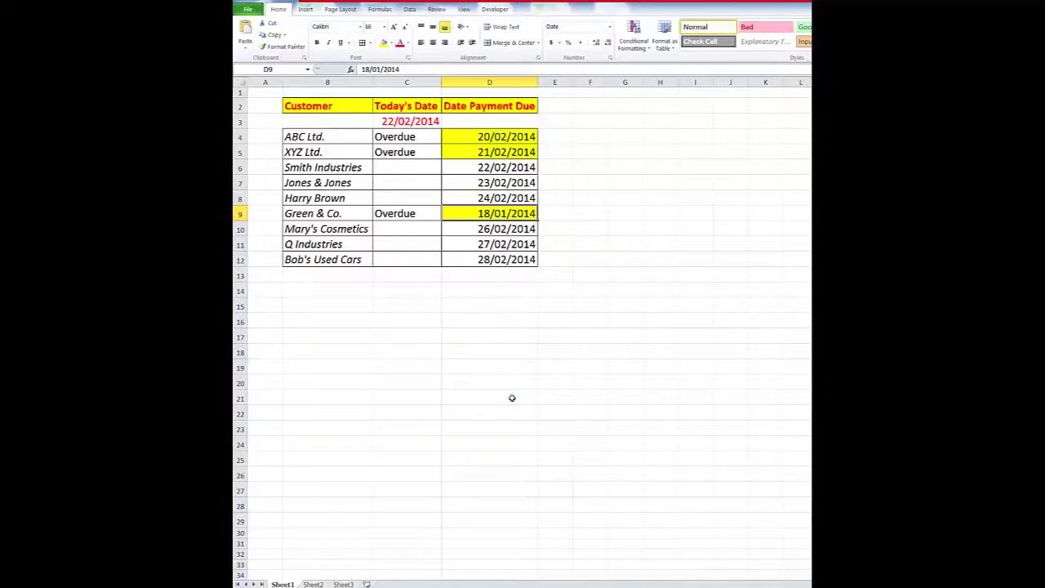